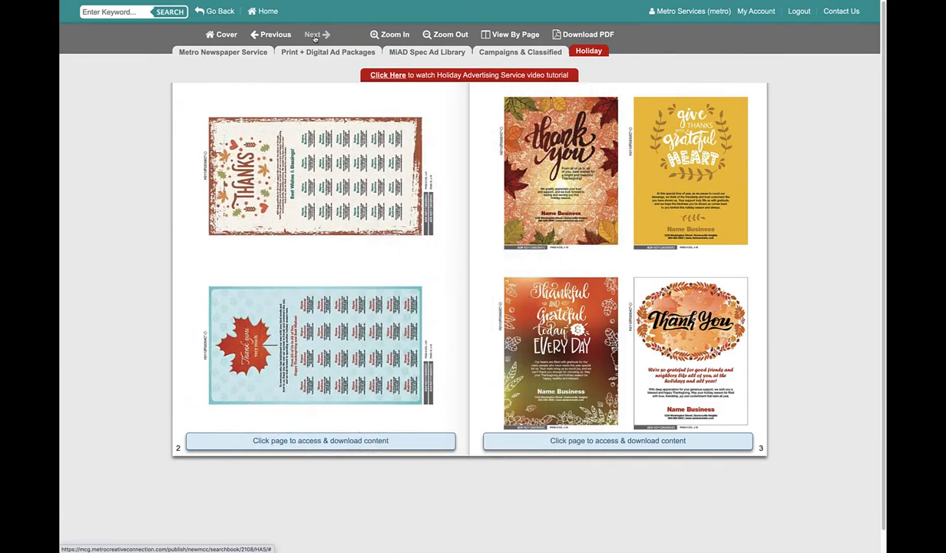
Step: Page forward through the Holiday SearchBook to pages 6 and 7 and open the downloadable content of page 7
click(315, 34)
click(315, 35)
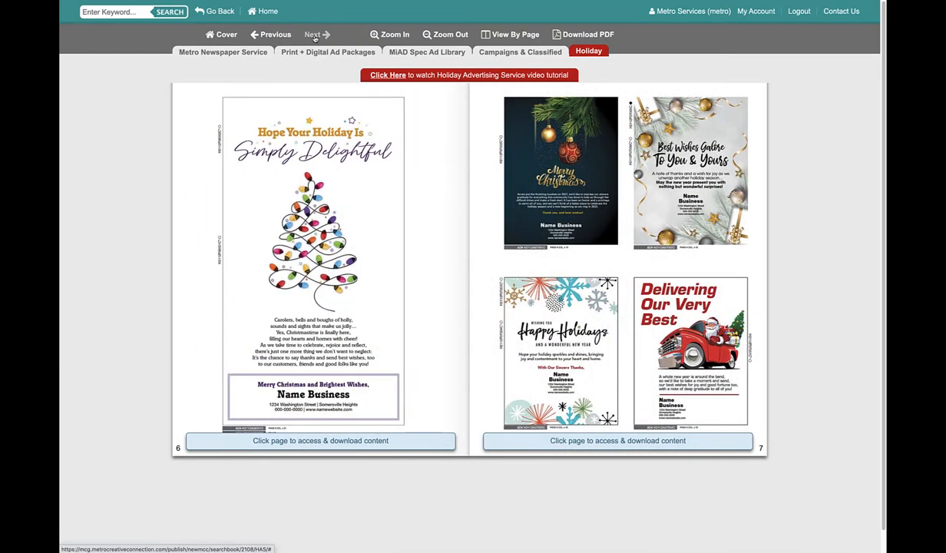
click(625, 312)
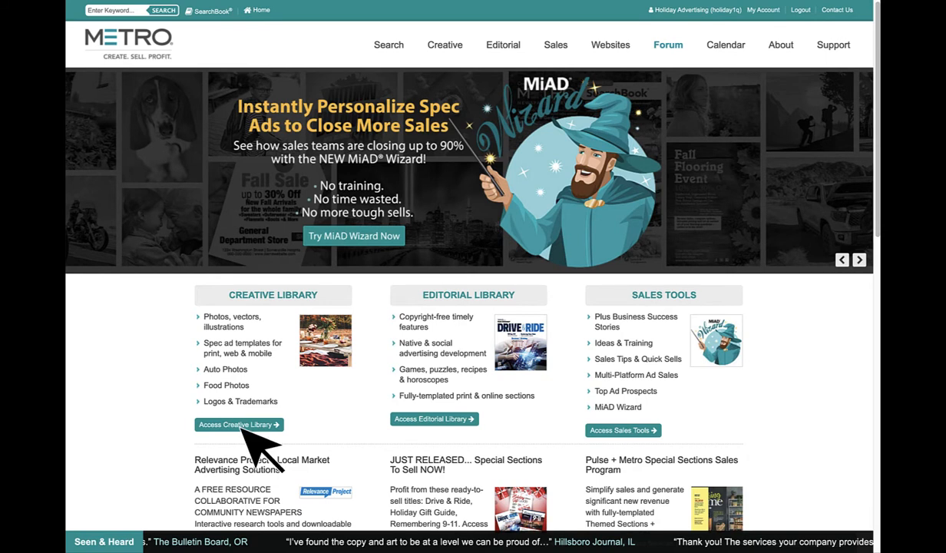
Step: Go to the Creative Library from the site's search areas
click(390, 47)
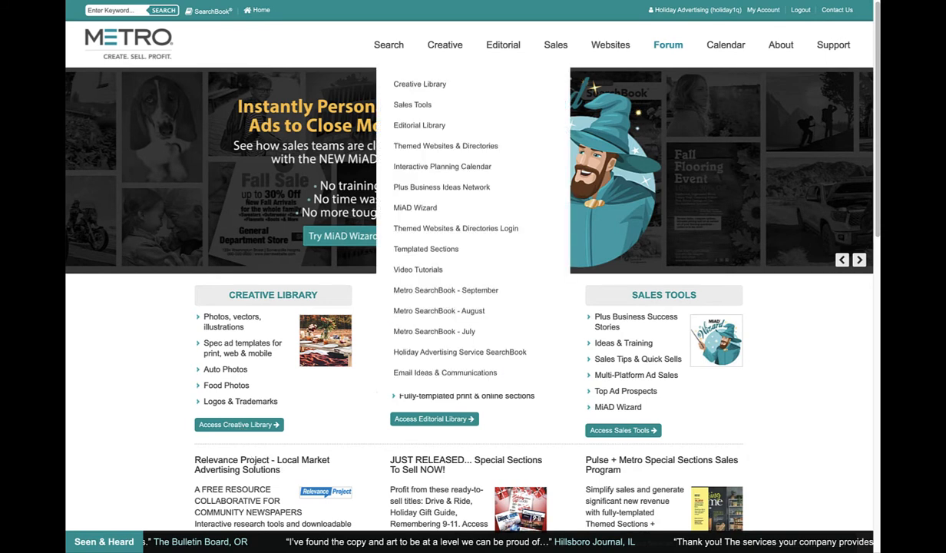
click(445, 86)
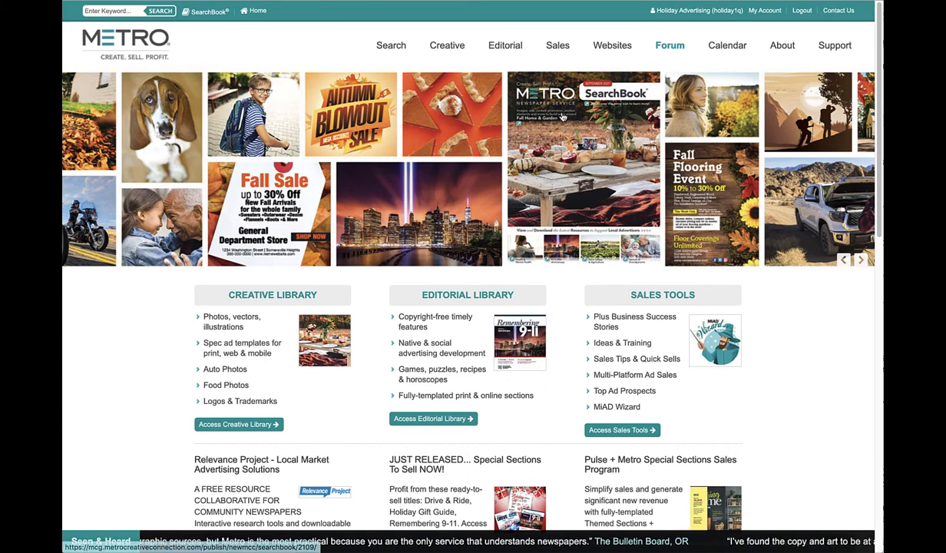
Step: Start the MiAD Wizard, select the existing advertiser Local Business, and continue to the template search
mouse_move(401, 54)
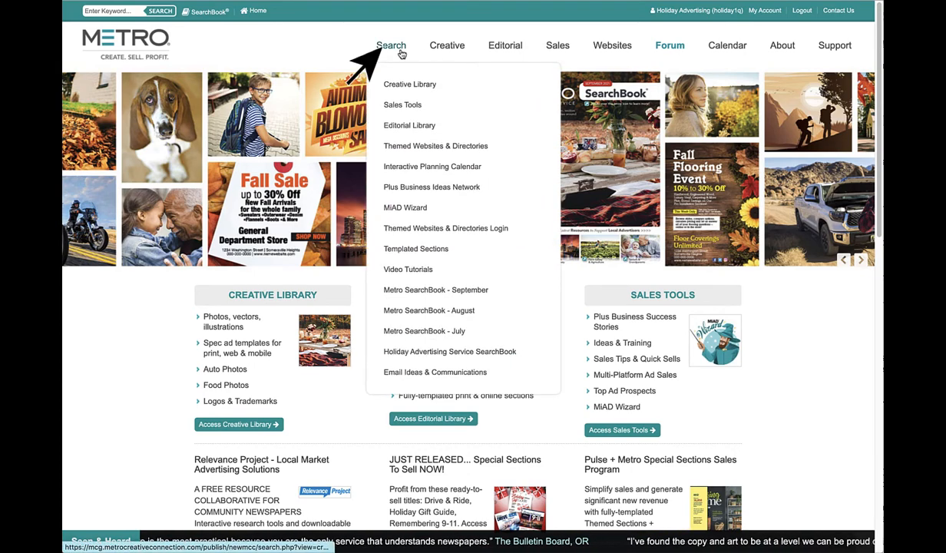
click(444, 214)
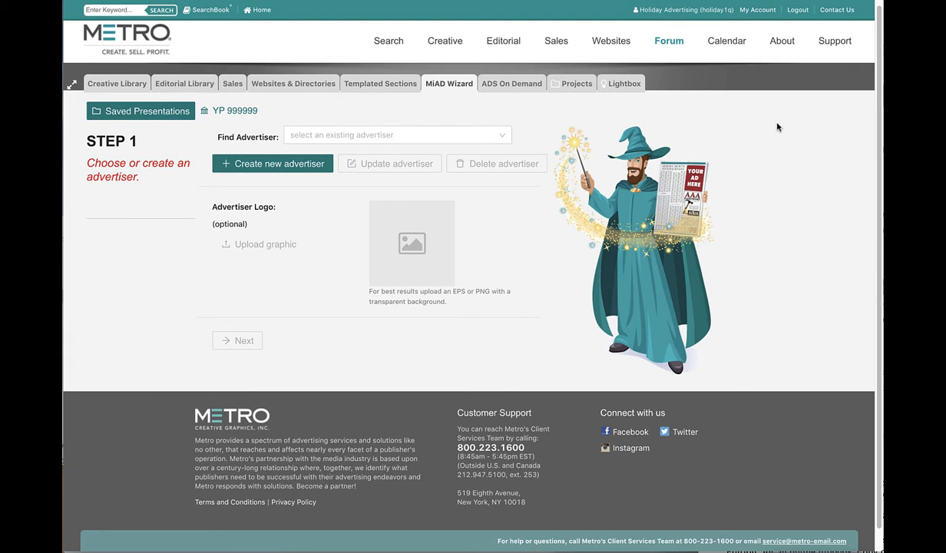
click(463, 135)
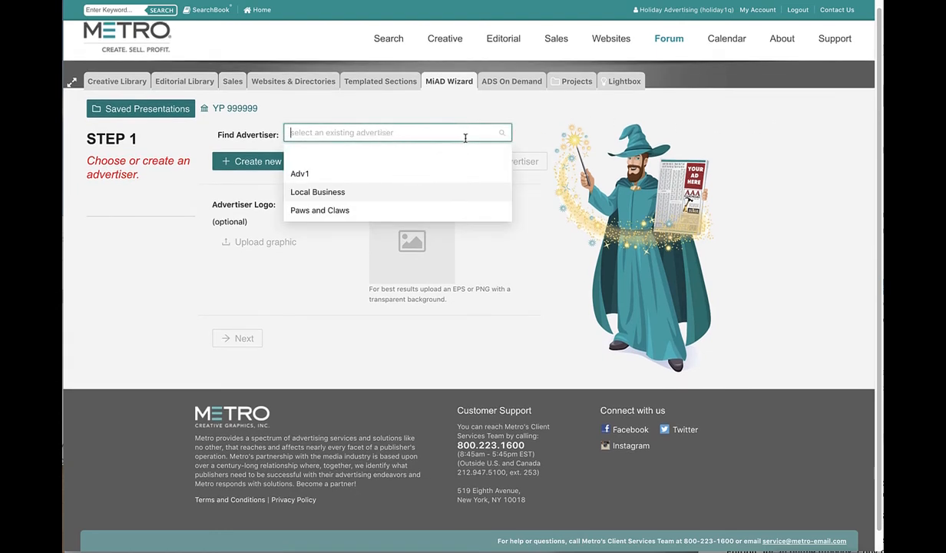
click(426, 194)
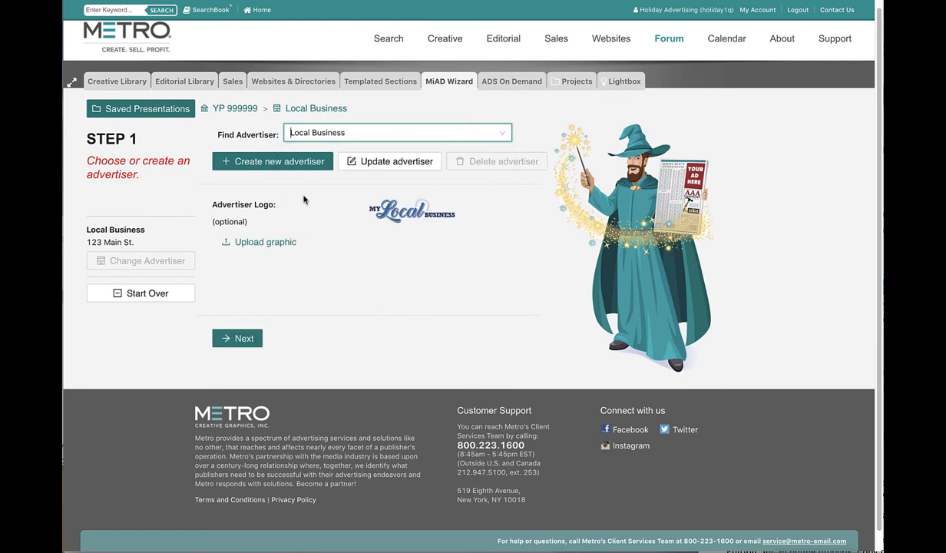
click(269, 163)
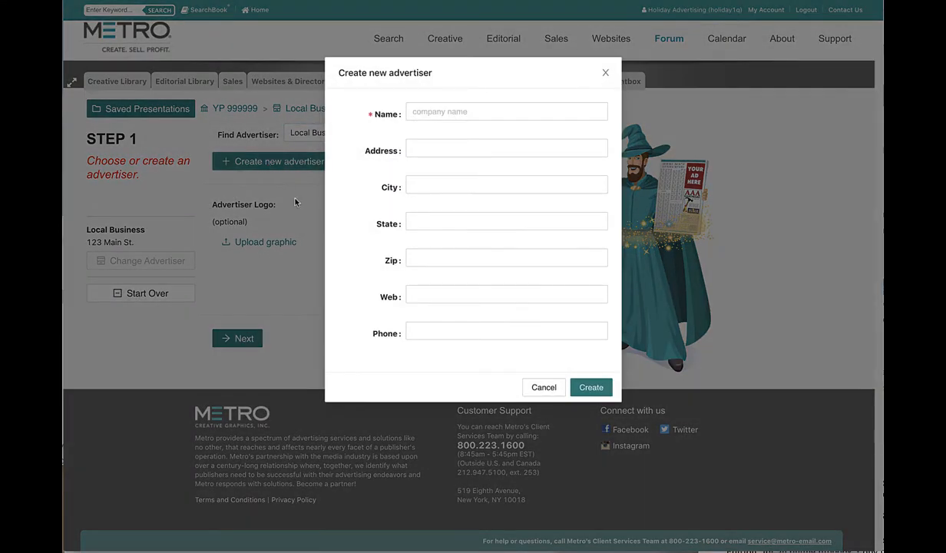
click(544, 388)
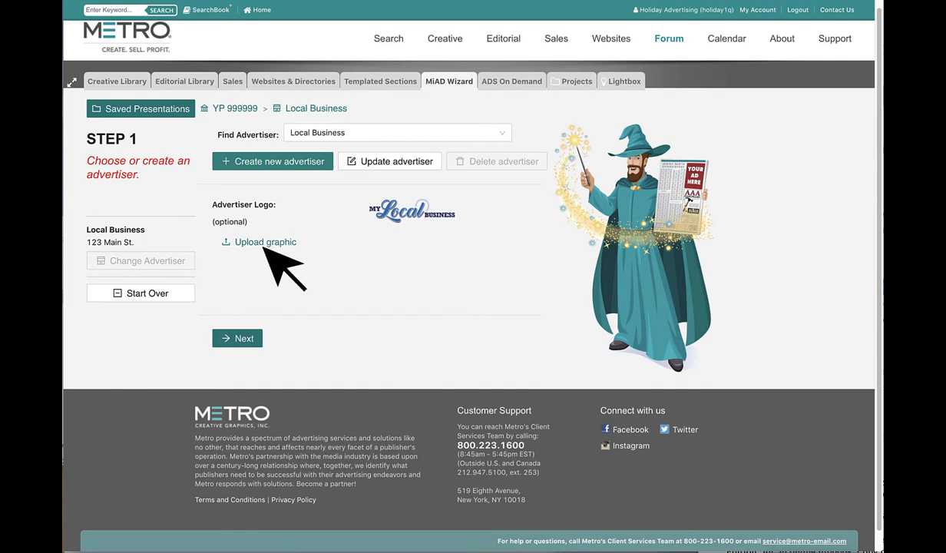
click(245, 339)
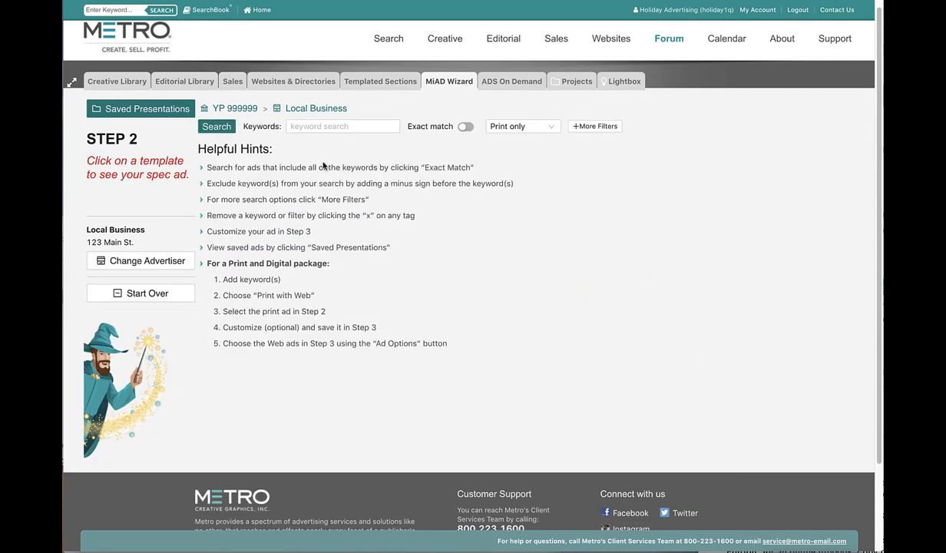
Step: Search the templates for "christmas sponsor" with exact match on and choose the 4-column Happy Holidays snowflake template
text(christmas sponsor)
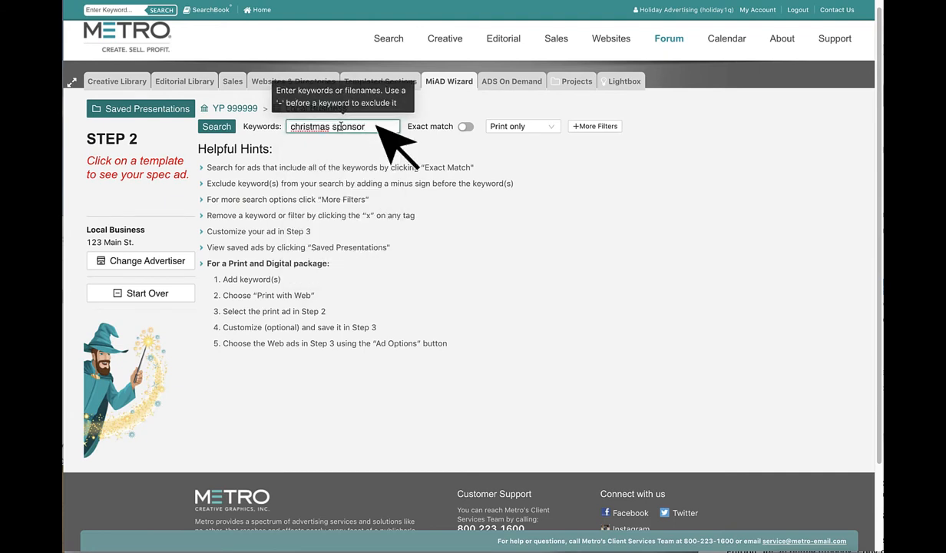
click(463, 129)
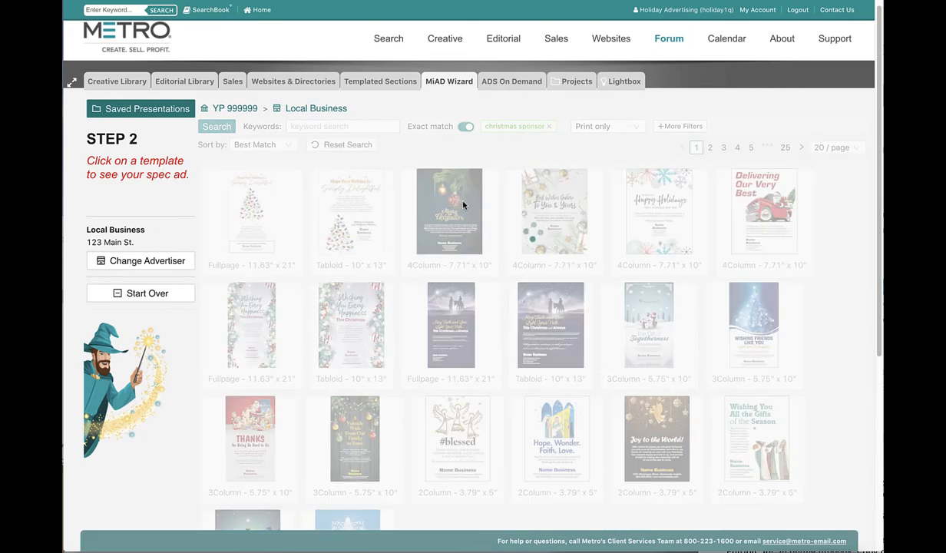
click(654, 219)
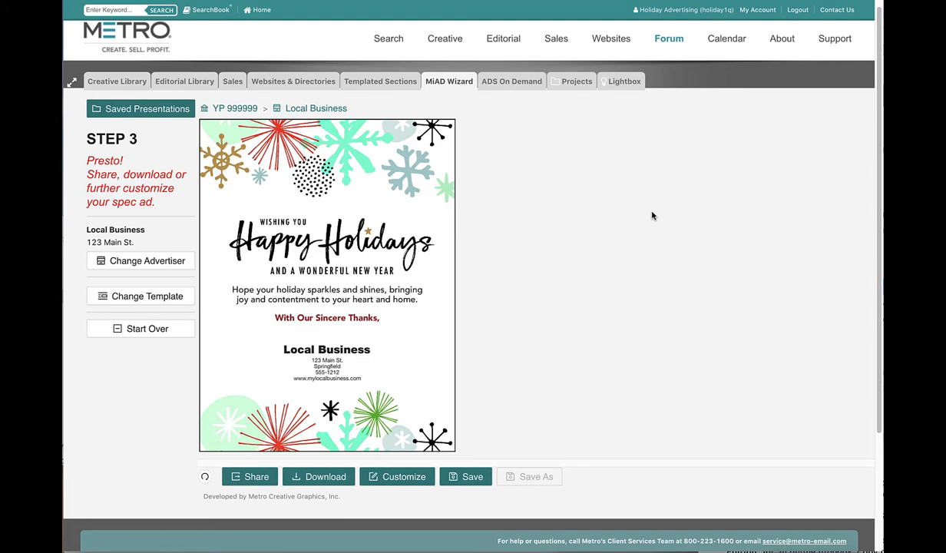
Step: Examine the text, graphics, media and color customization settings for the Happy Holidays ad
click(400, 477)
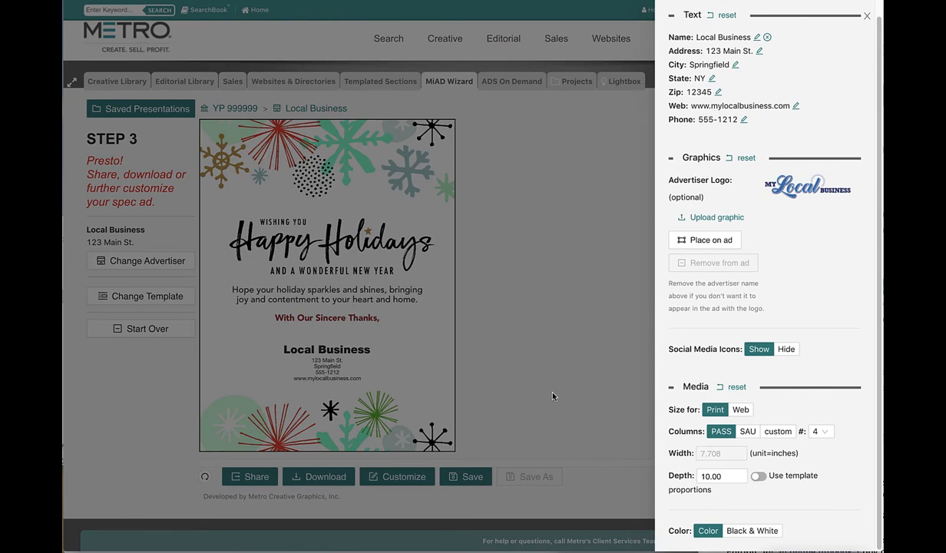
click(552, 397)
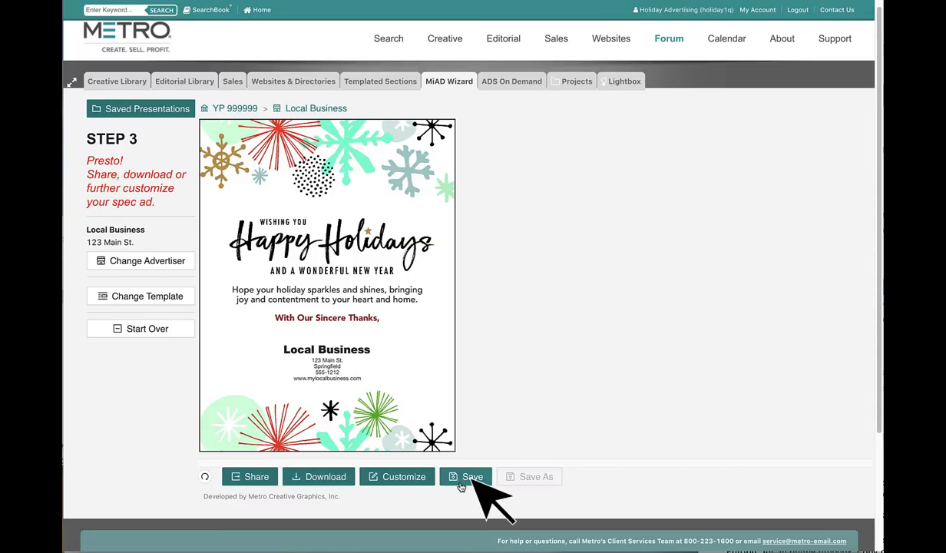
Step: Examine the options for saving the spec ad to an existing or a new presentation, without saving it
click(461, 484)
click(529, 217)
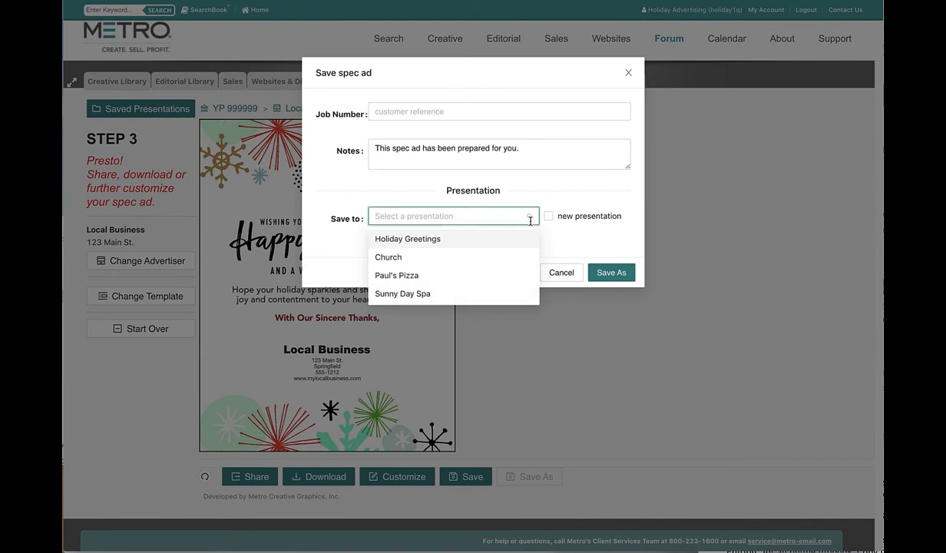
click(548, 218)
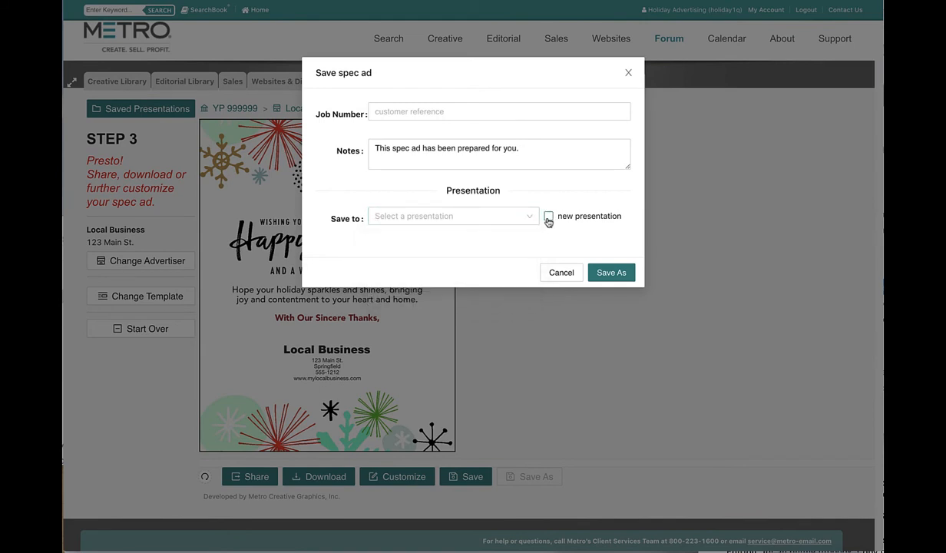
click(548, 218)
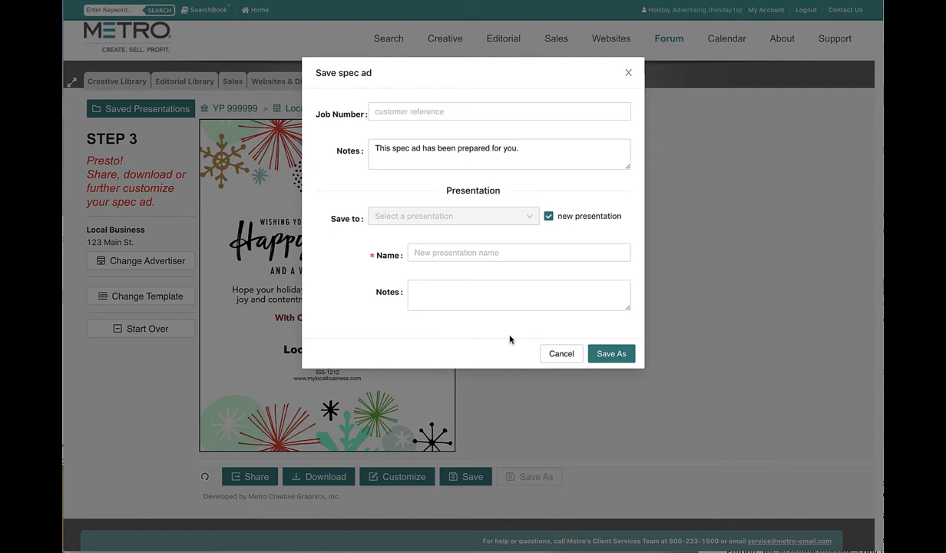
key(Escape)
Step: View the sharing and download options offered for the Happy Holidays spec ad
click(261, 476)
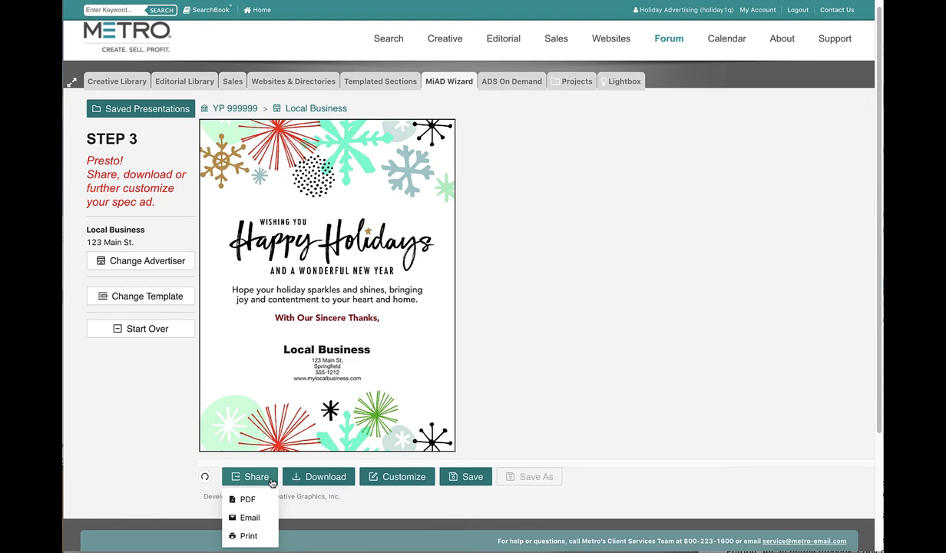
click(325, 476)
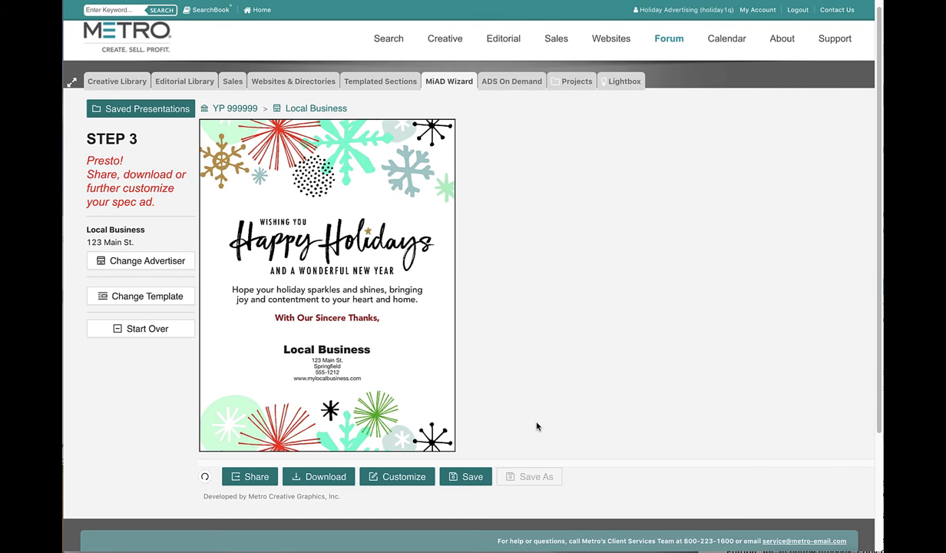
Step: Change the spec ad's template to the full-page "Hope Your Holiday Is Simply Delightful" Christmas tree design
click(164, 296)
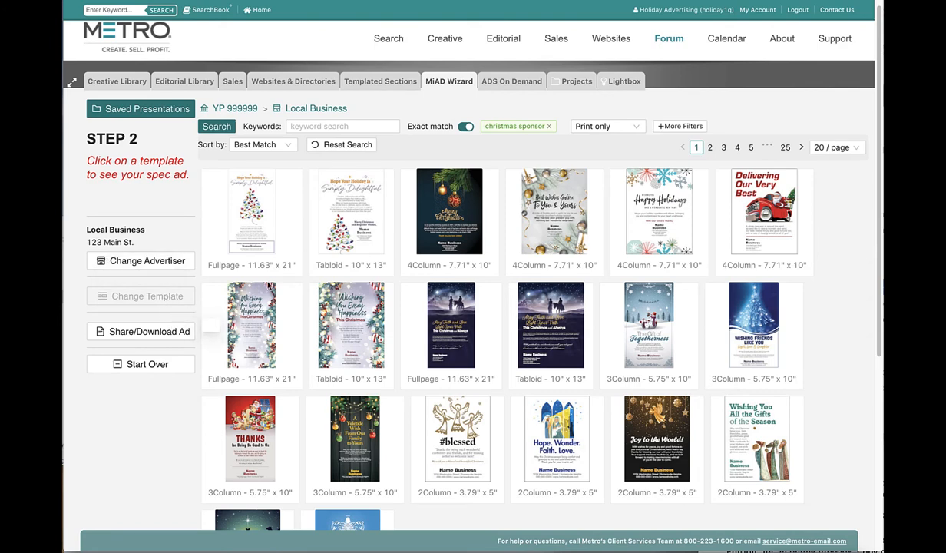
click(250, 208)
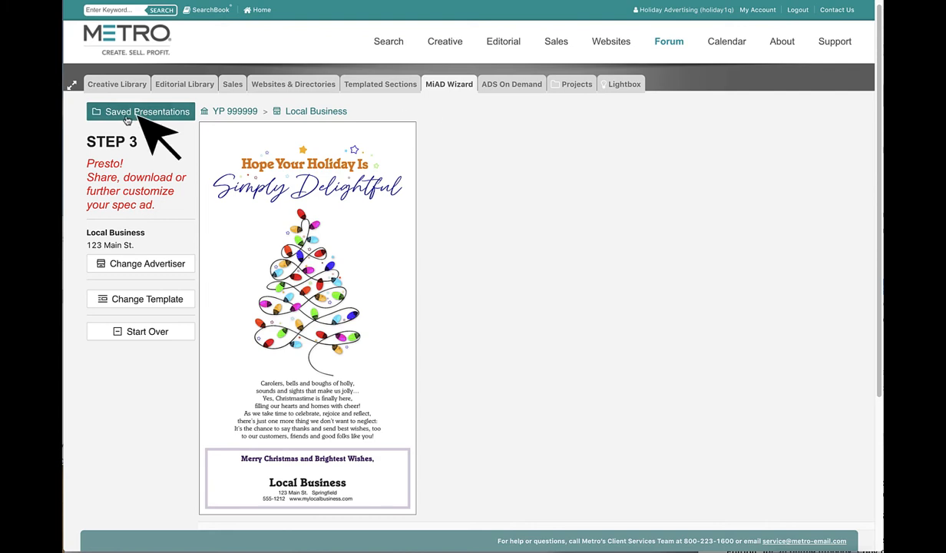
click(226, 115)
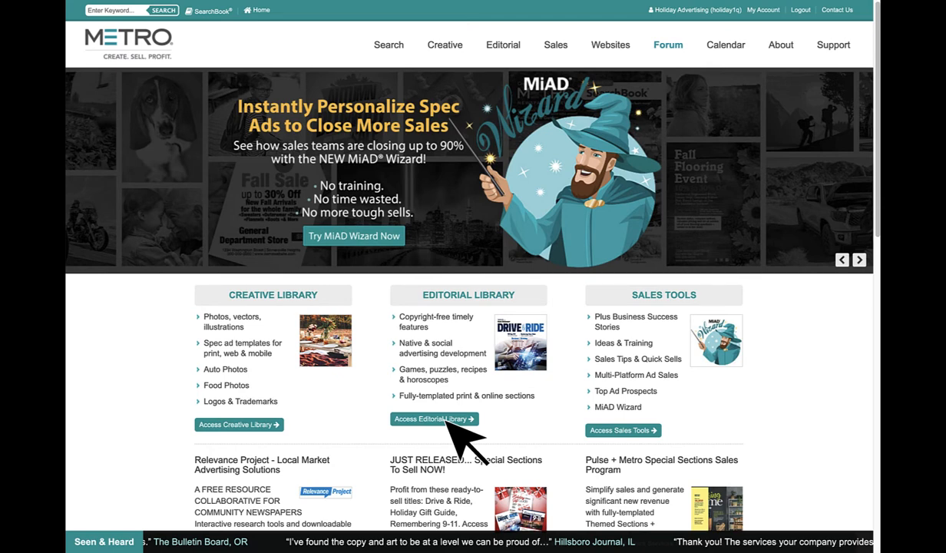
Step: Search the Editorial Library for "christmas" in the Holidays-Winter category and read the feature "A guide to picking the perfect fresh Christmas tree"
click(438, 419)
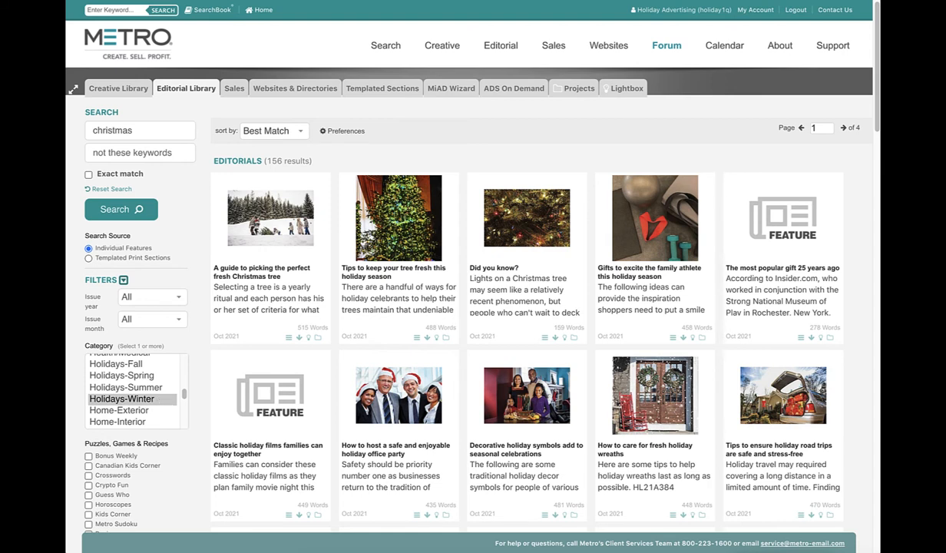
click(289, 338)
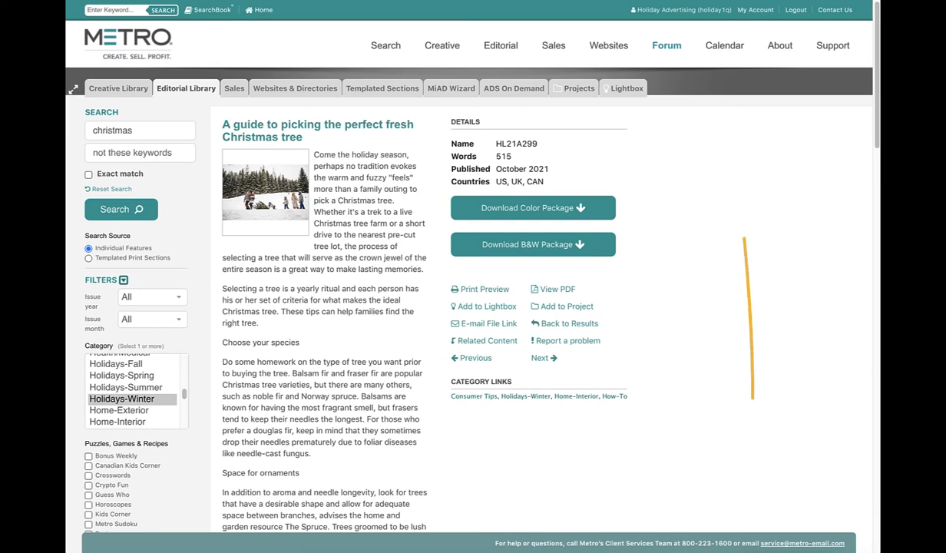
scroll(481, 495, down, 10)
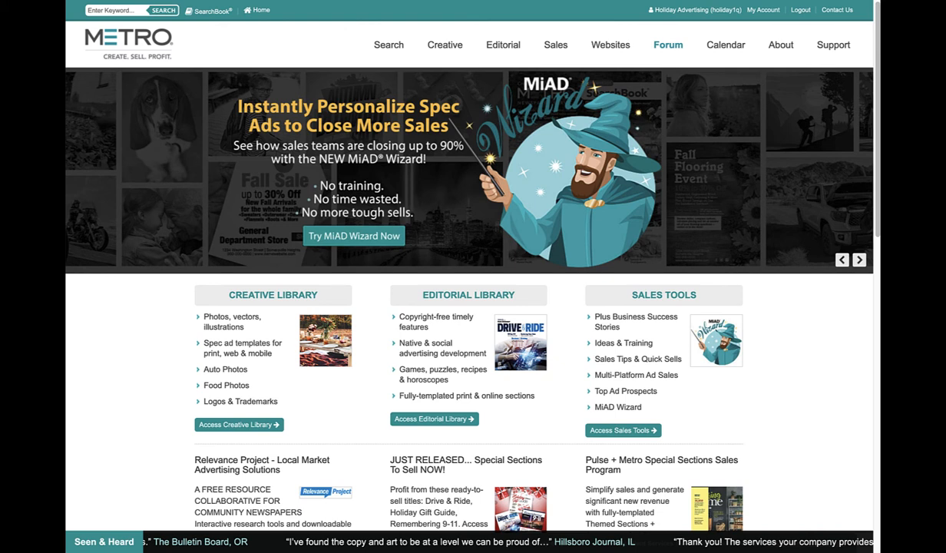
Step: Open the Video Tutorials page from the site's support resources
click(827, 44)
click(792, 193)
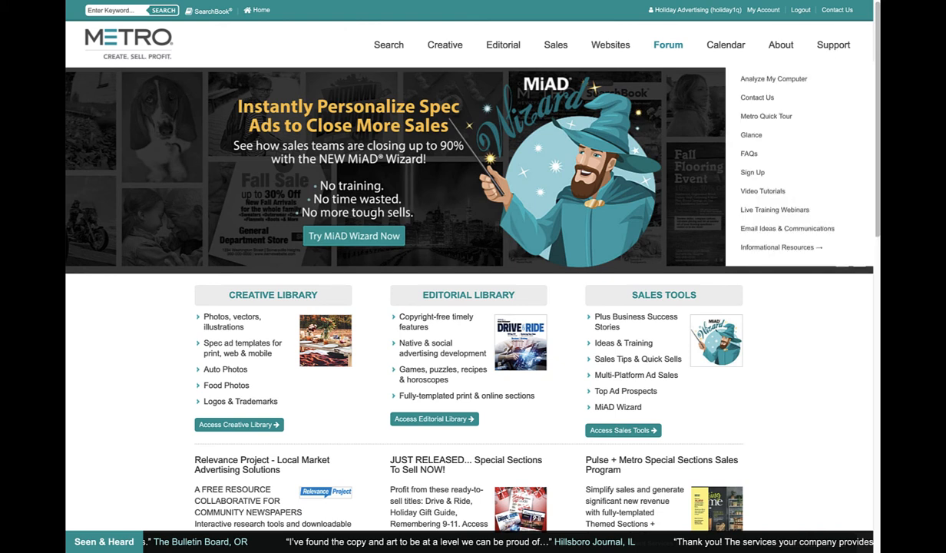